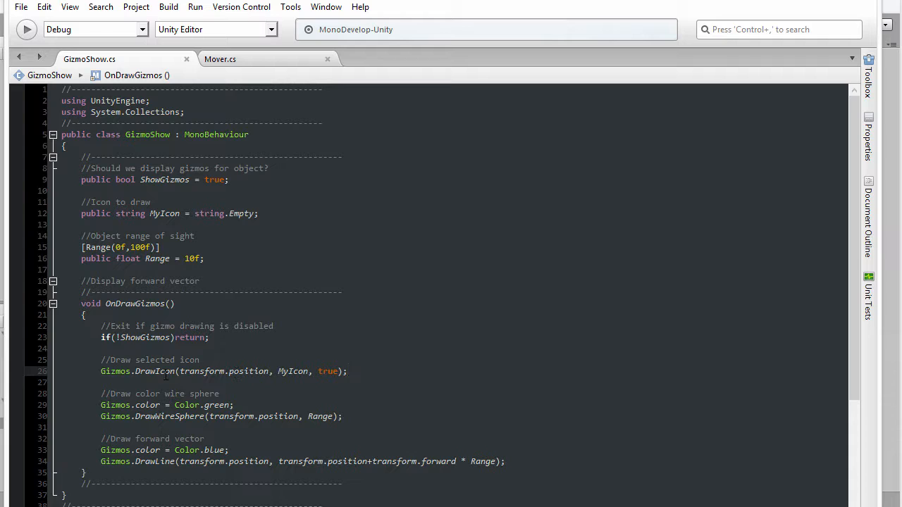
Step: Switch to Unity and try the yellow diamond icon and the orange label icon on GizmoObject
left_click(365, 368)
left_click_drag(373, 0, 377, 506)
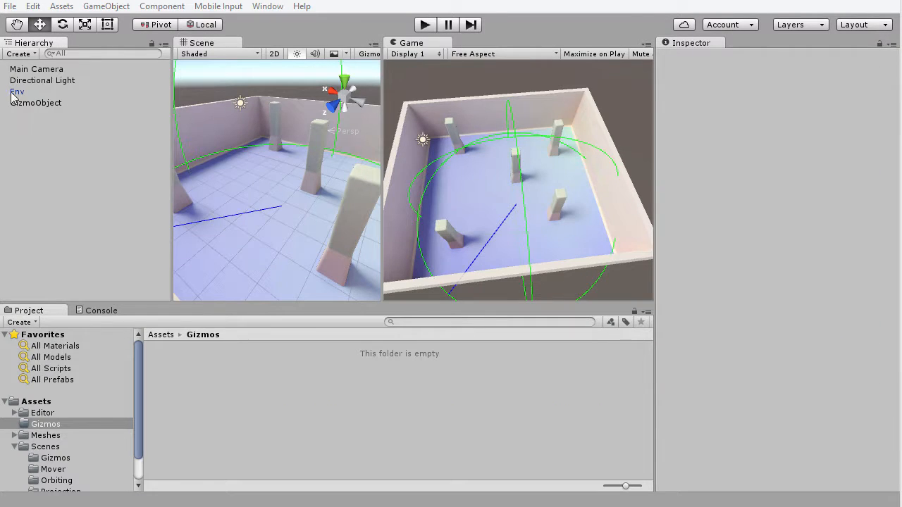
left_click(39, 104)
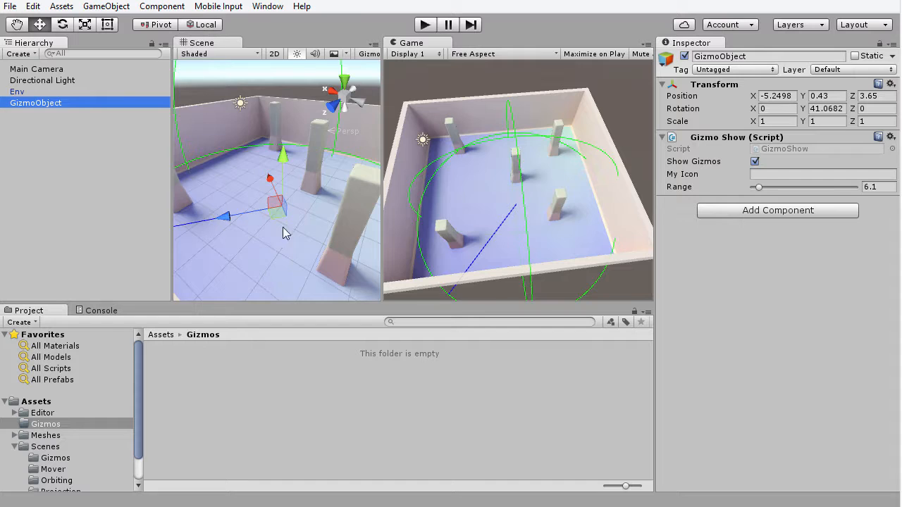
scroll(279, 249, "down", 4)
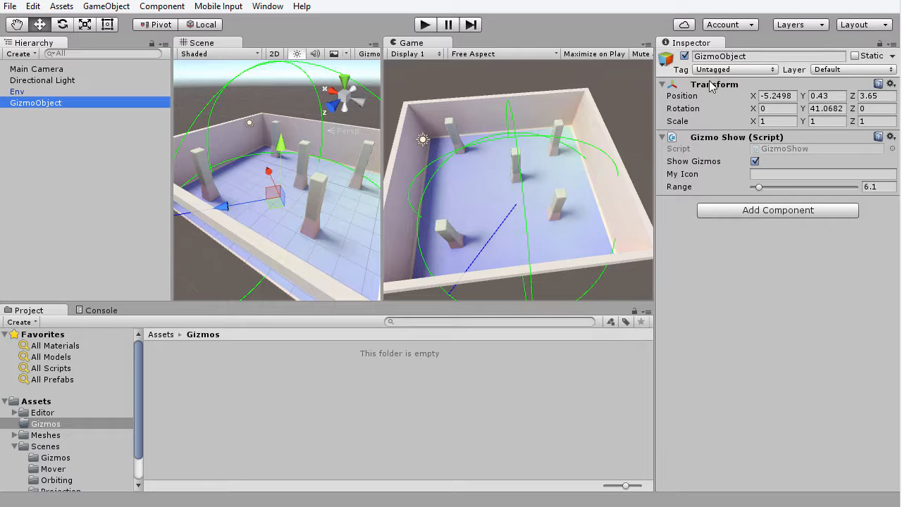
left_click(668, 60)
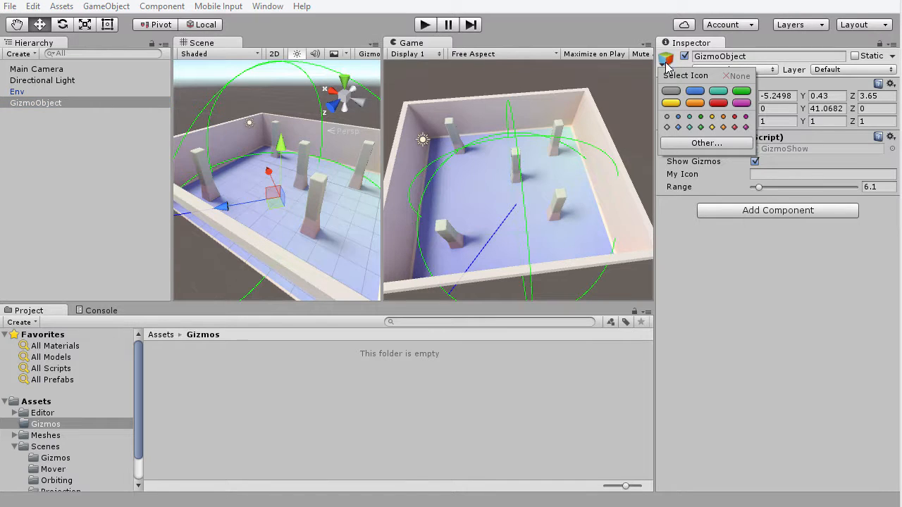
left_click(712, 128)
scroll(275, 245, "up", 4)
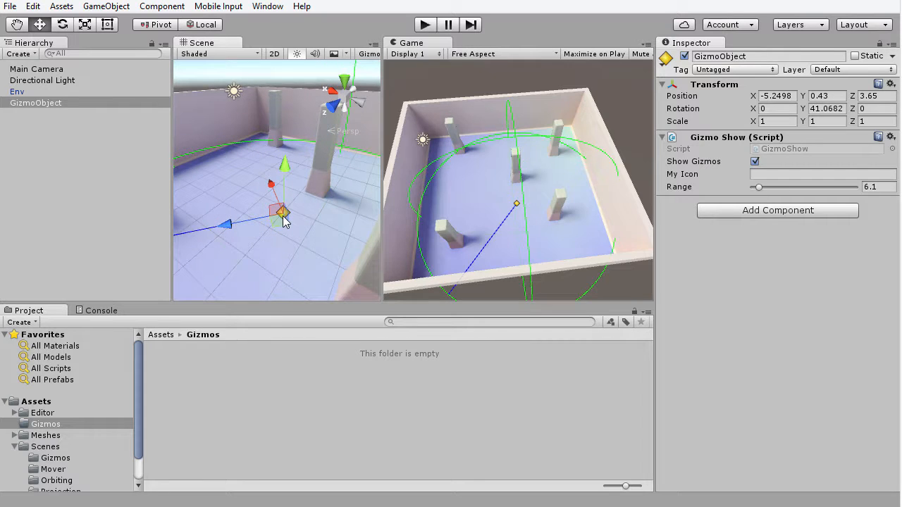
left_click(666, 59)
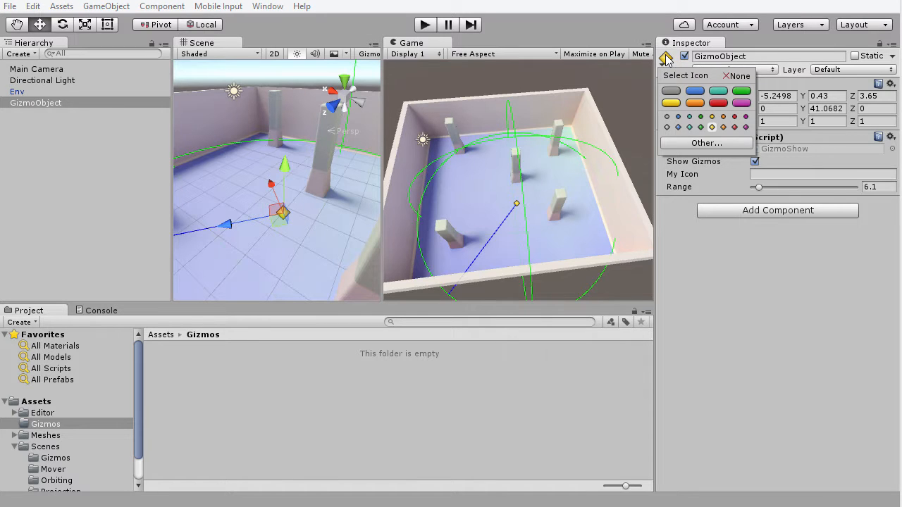
left_click(694, 104)
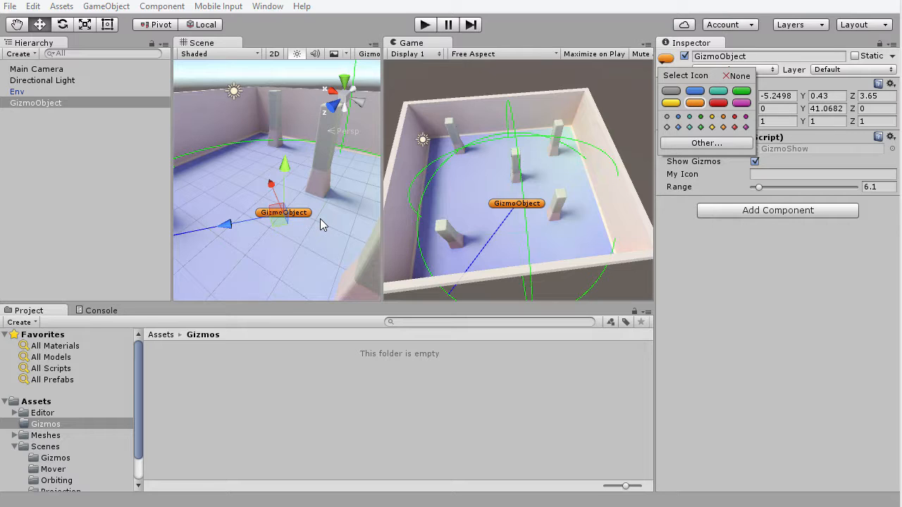
Step: Browse the project's textures for a custom icon without choosing one, and clear GizmoObject's assigned icon
left_click(698, 143)
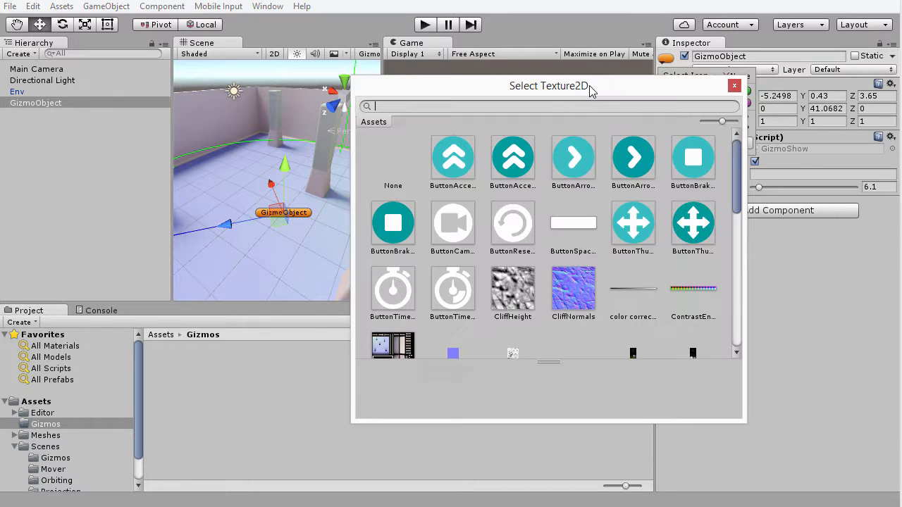
left_click_drag(590, 89, 551, 63)
scroll(529, 222, "down", 5)
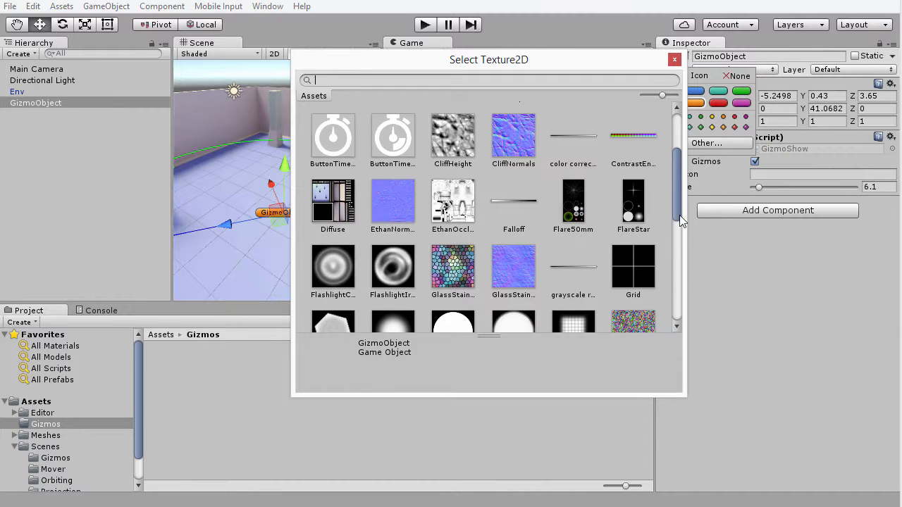
left_click_drag(680, 221, 678, 120)
left_click(674, 60)
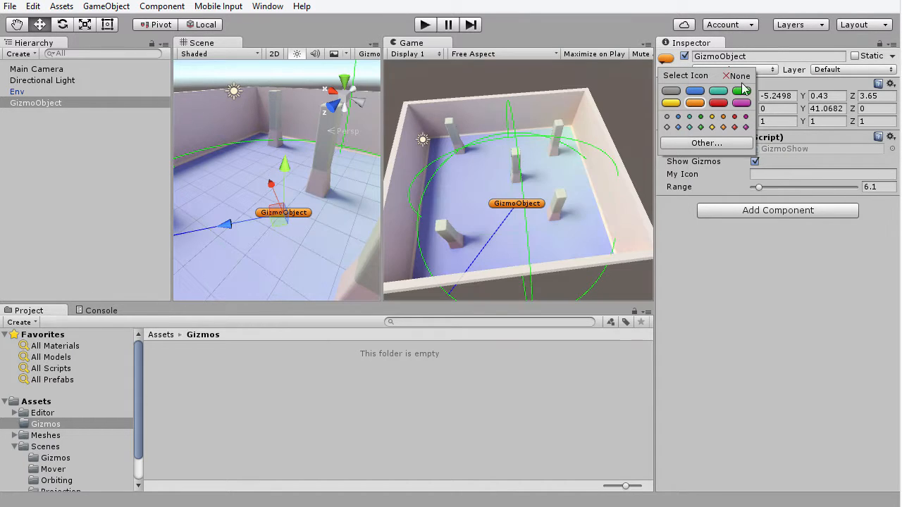
left_click(737, 76)
left_click(552, 280)
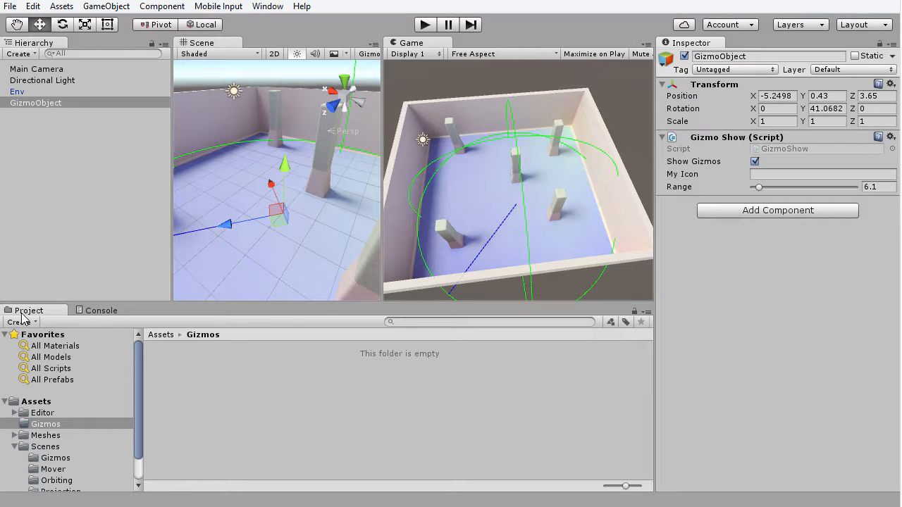
Step: Open the project's Gizmos folder and add Carrot.png to Assets/Gizmos through the file explorer
left_click(41, 402)
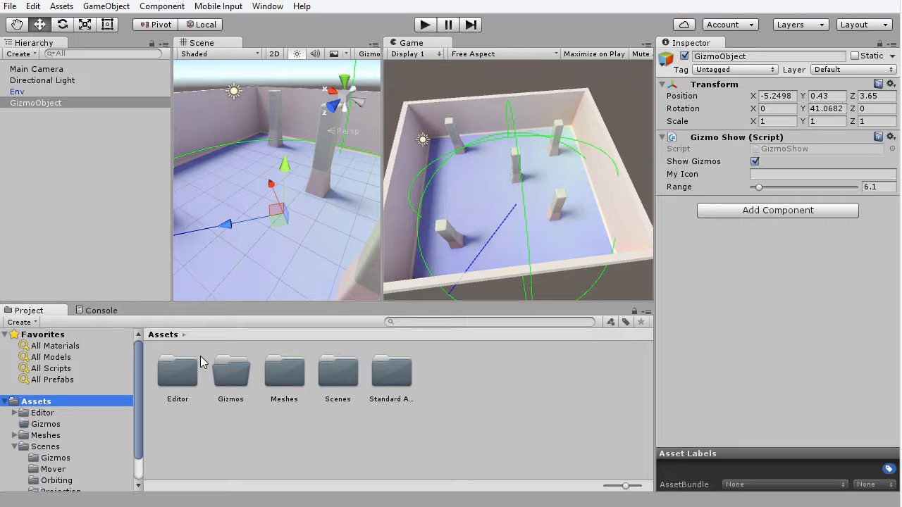
double_click(224, 380)
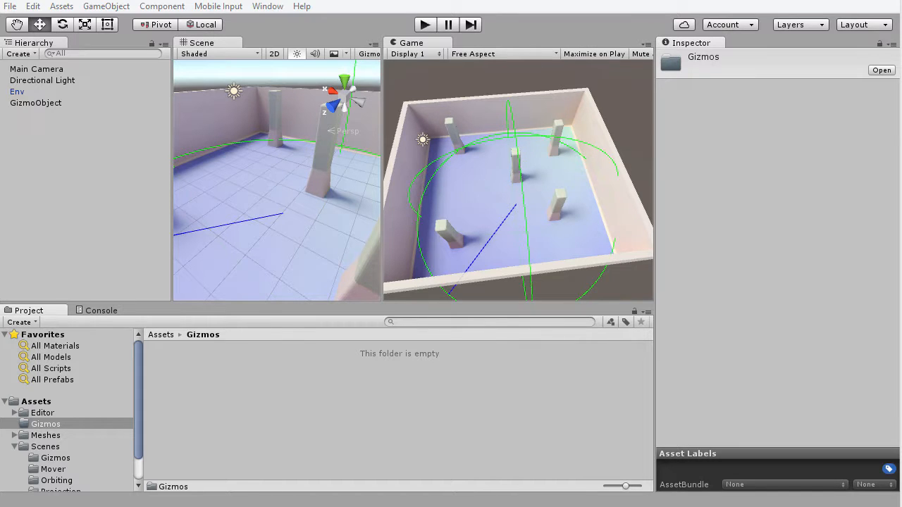
left_click_drag(901, 151, 304, 148)
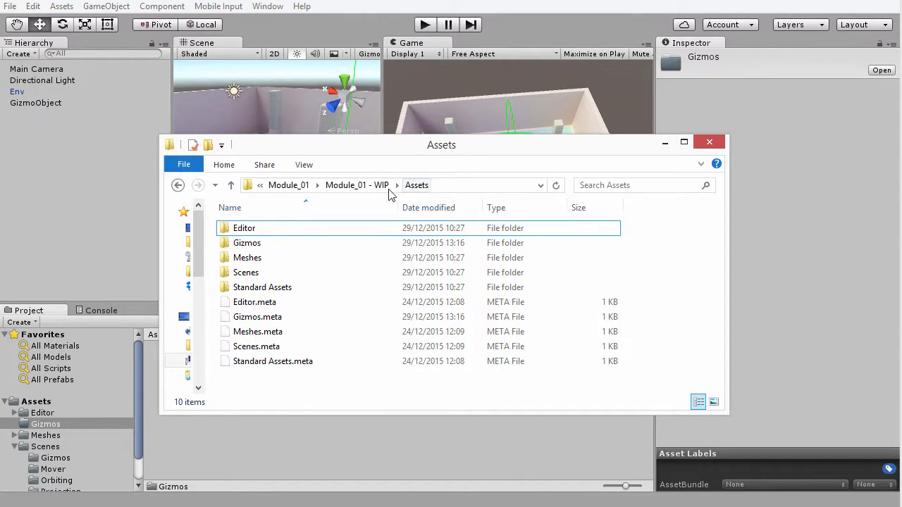
double_click(257, 245)
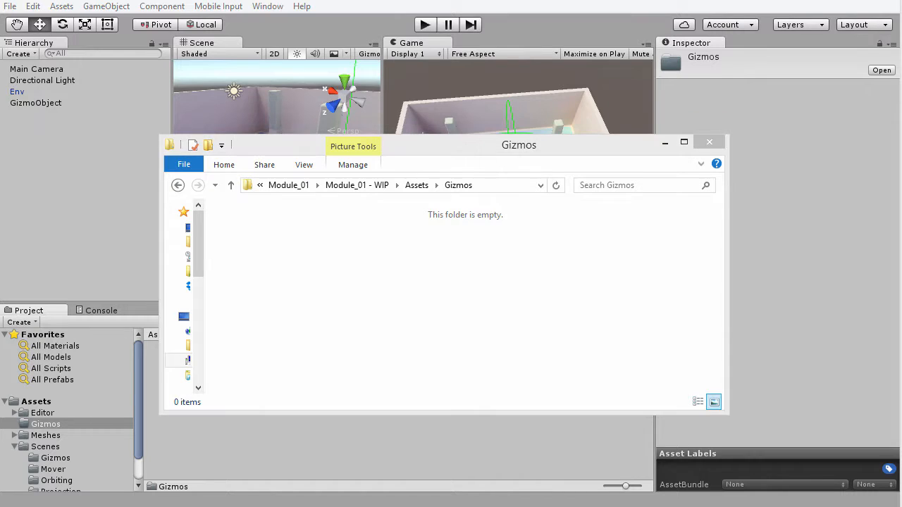
left_click_drag(901, 349, 397, 319)
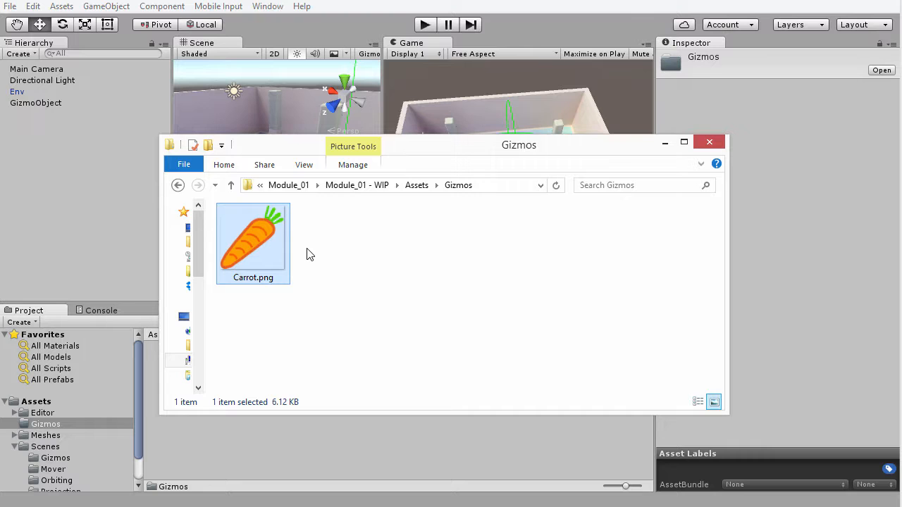
left_click_drag(405, 153, 901, 184)
left_click_drag(834, 271, 461, 406)
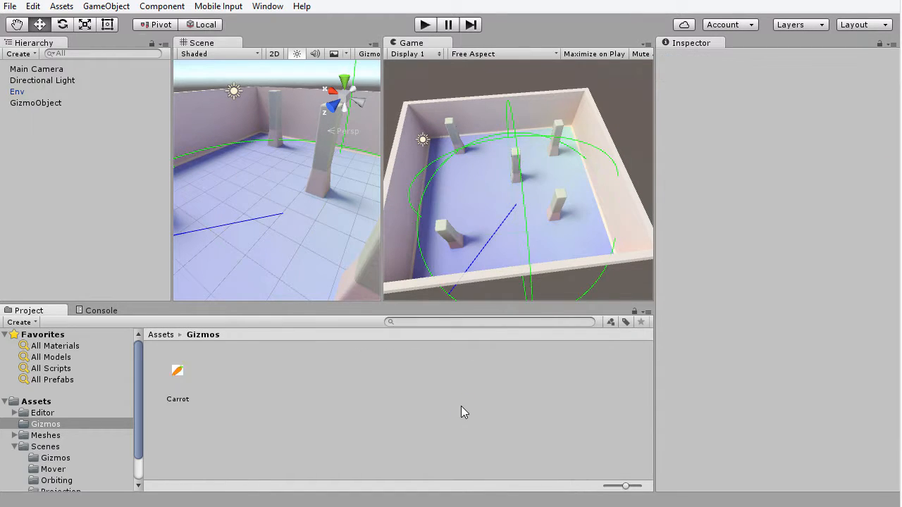
Step: Set the Carrot texture's type to Sprite (2D and UI), disable Generate Mip Maps and apply the import settings
left_click(193, 385)
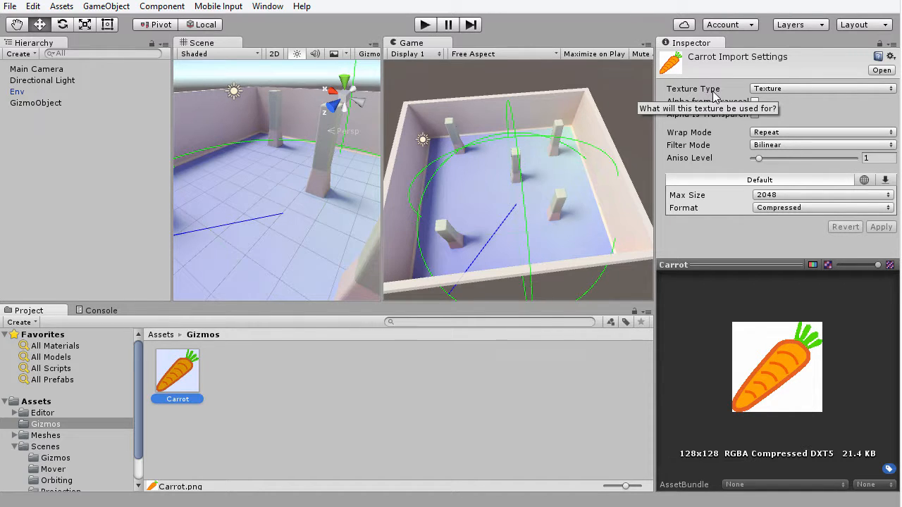
left_click(780, 90)
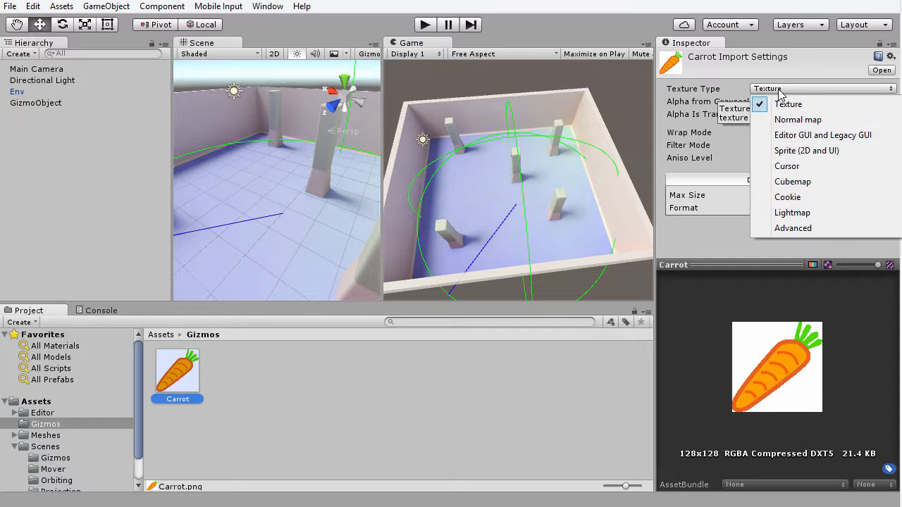
left_click(823, 151)
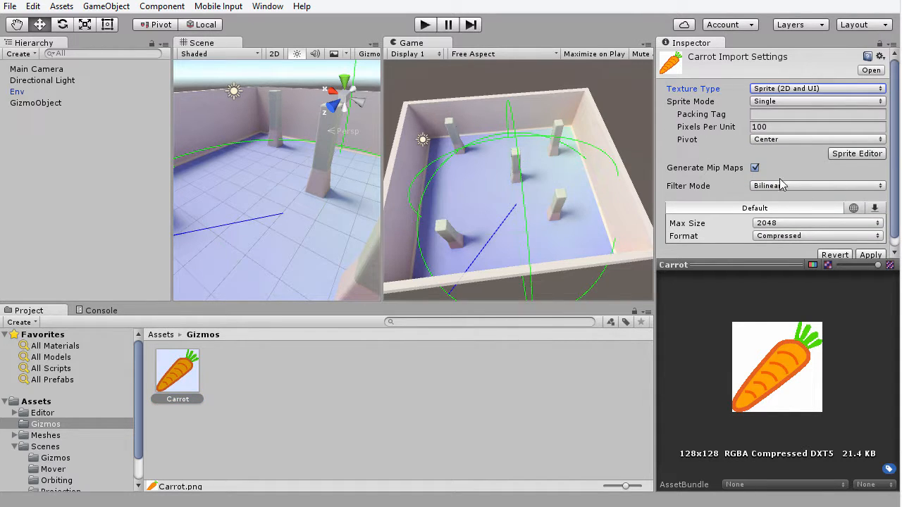
left_click(755, 169)
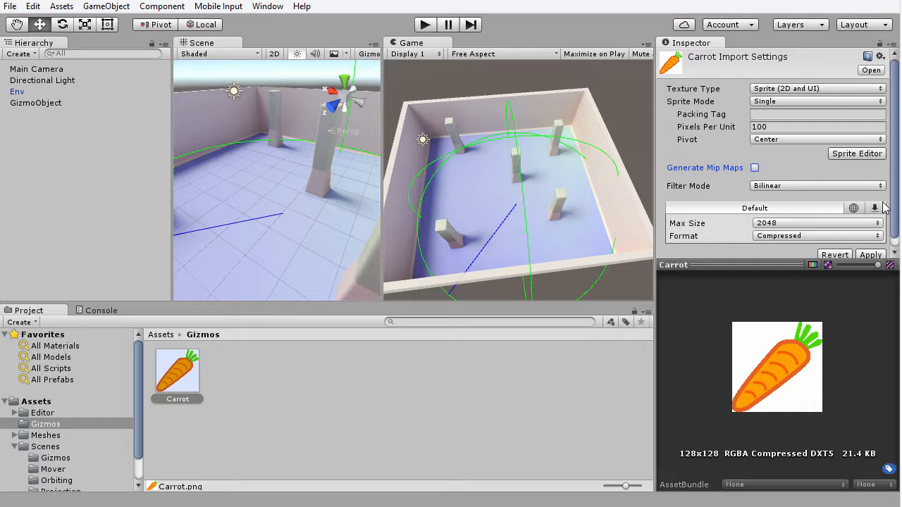
scroll(871, 254, "down", 1)
left_click(870, 246)
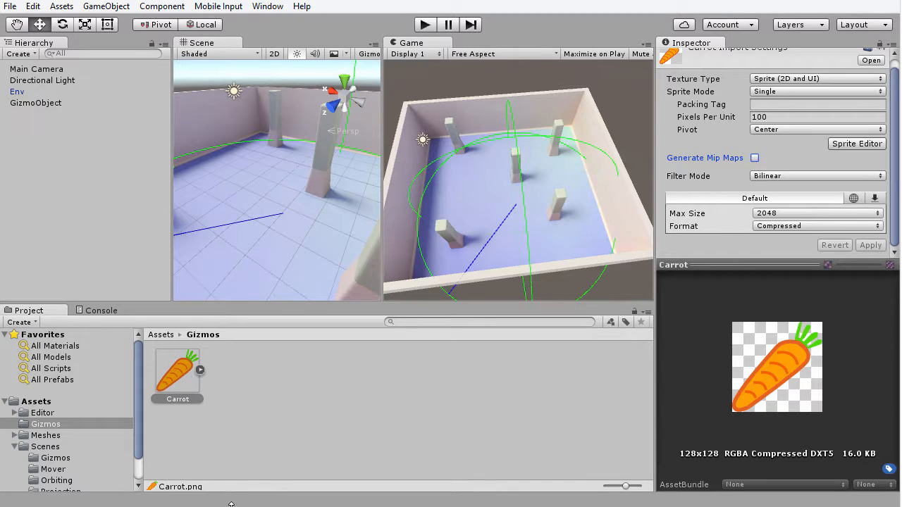
Step: Switch to MonoDevelop and examine the Gizmos.DrawIcon call's position and icon arguments and the MyIcon string declaration in GizmoShow.cs
left_click_drag(310, 506, 294, 0)
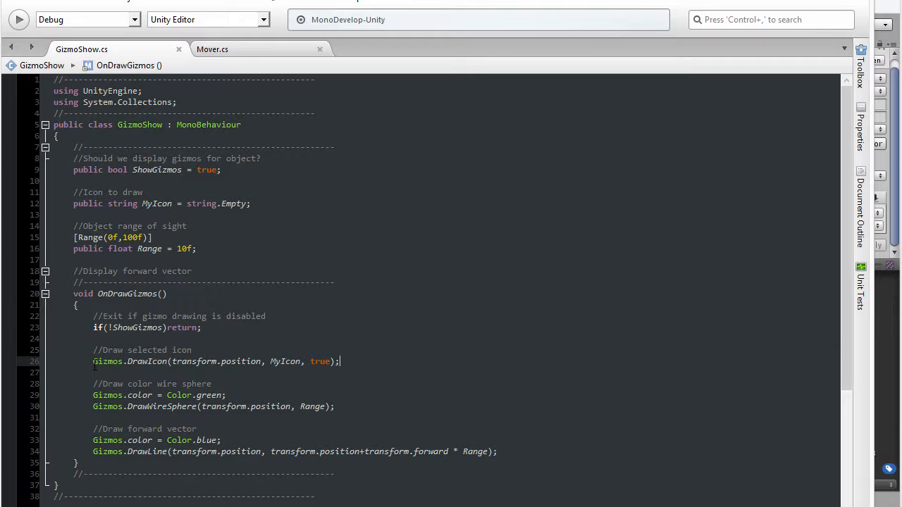
left_click_drag(94, 365, 353, 357)
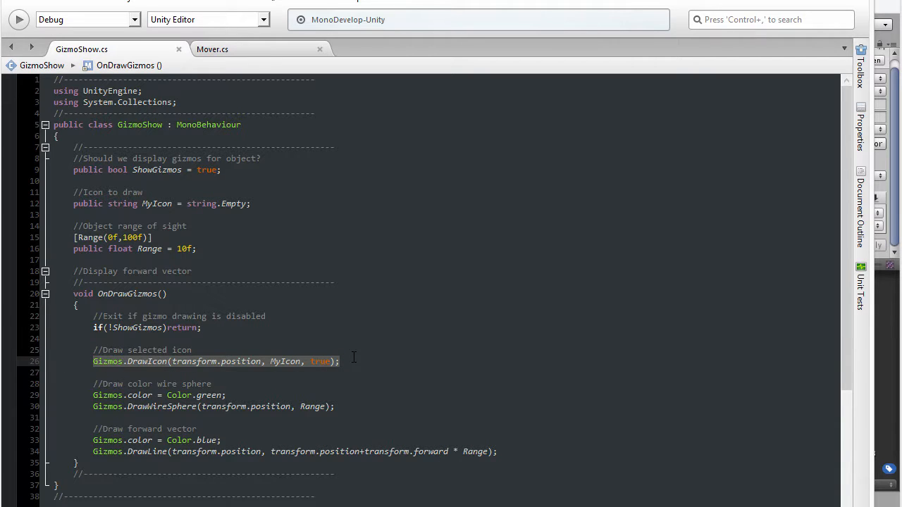
left_click(348, 361)
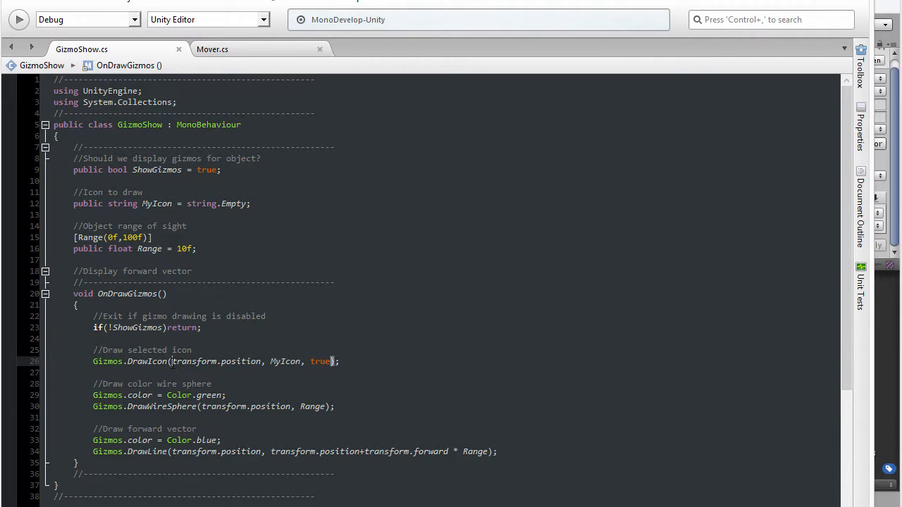
left_click_drag(173, 362, 261, 360)
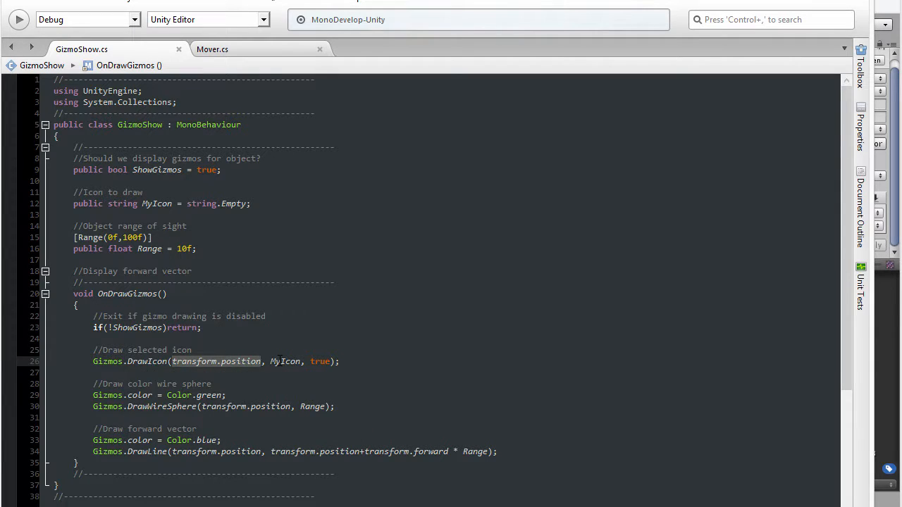
left_click(281, 362)
double_click(283, 361)
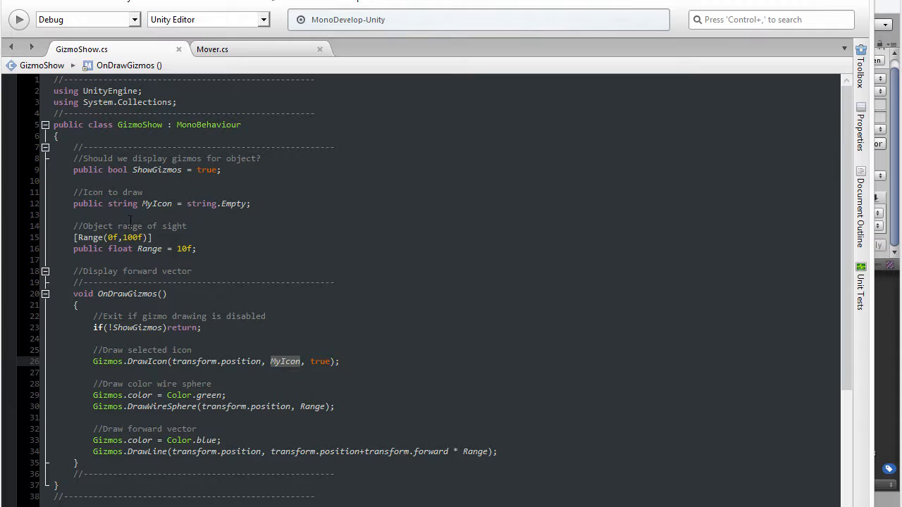
left_click_drag(105, 204, 254, 202)
left_click(257, 202)
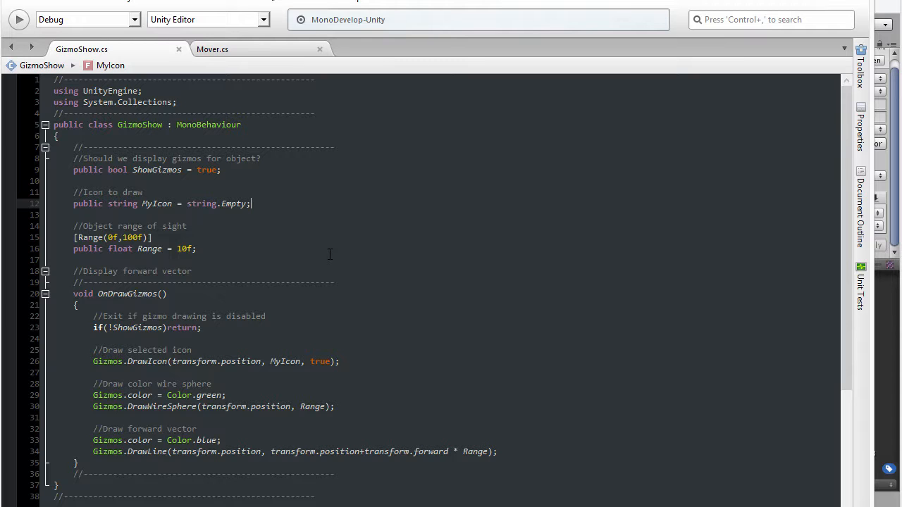
Step: Return to Unity and set GizmoObject's My Icon value to Carrot in the Gizmo Show script
left_click_drag(417, 0, 408, 506)
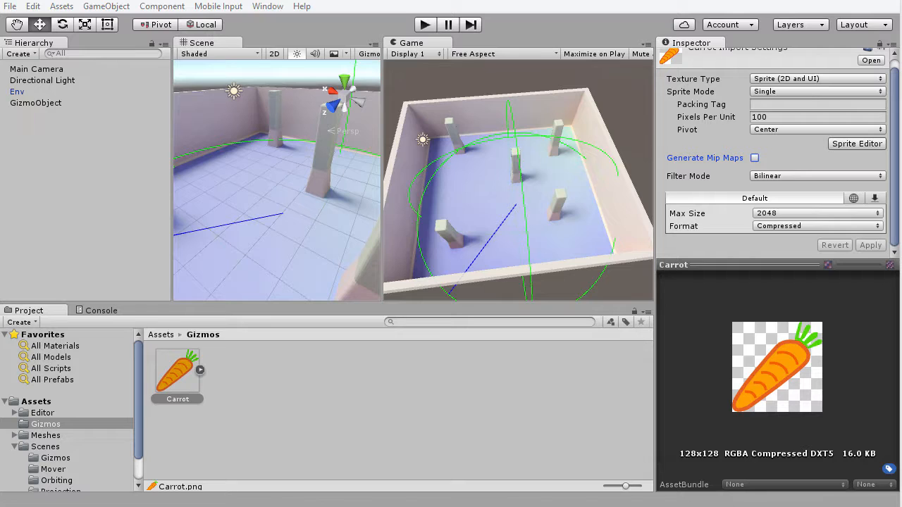
left_click(47, 105)
left_click(46, 105)
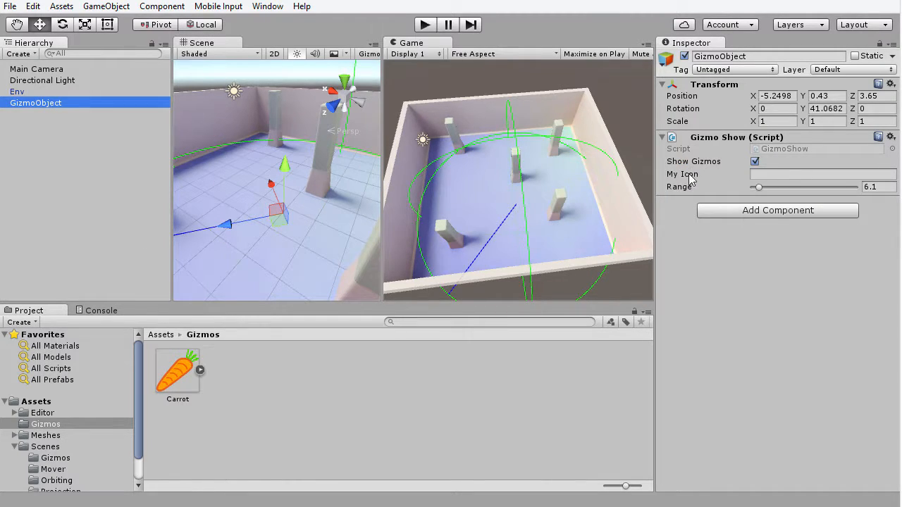
left_click(761, 174)
type("Carro")
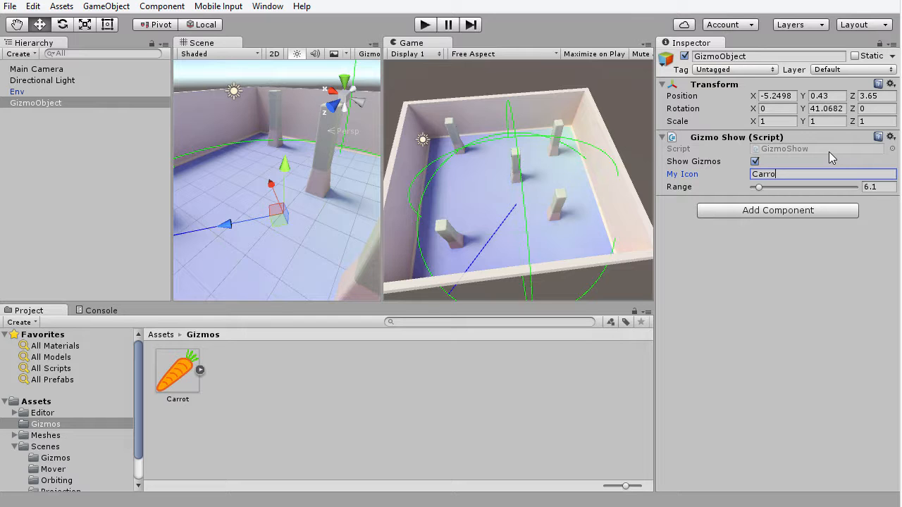
type("t")
Step: Examine the carrot gizmo icon in the Scene view from several distances and angles
scroll(292, 236, "up", 6)
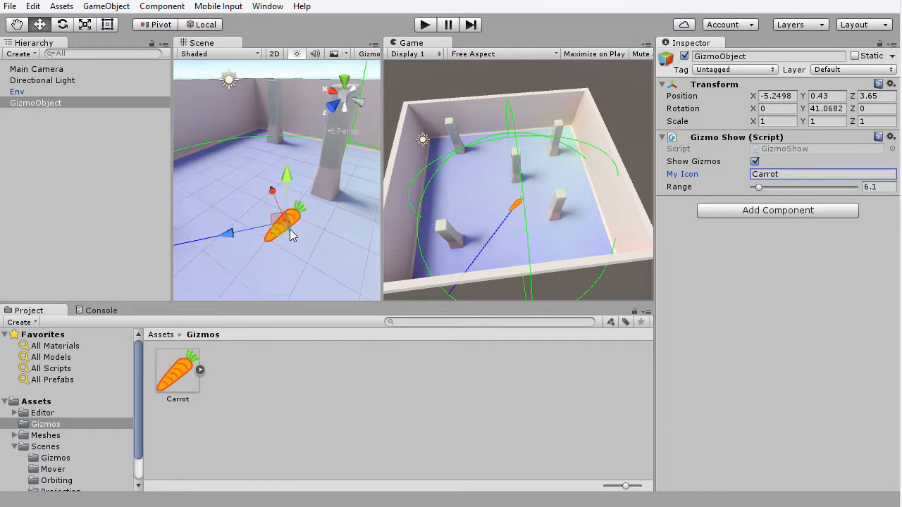
left_click_drag(313, 257, 410, 299, "alt")
scroll(264, 233, "down", 4)
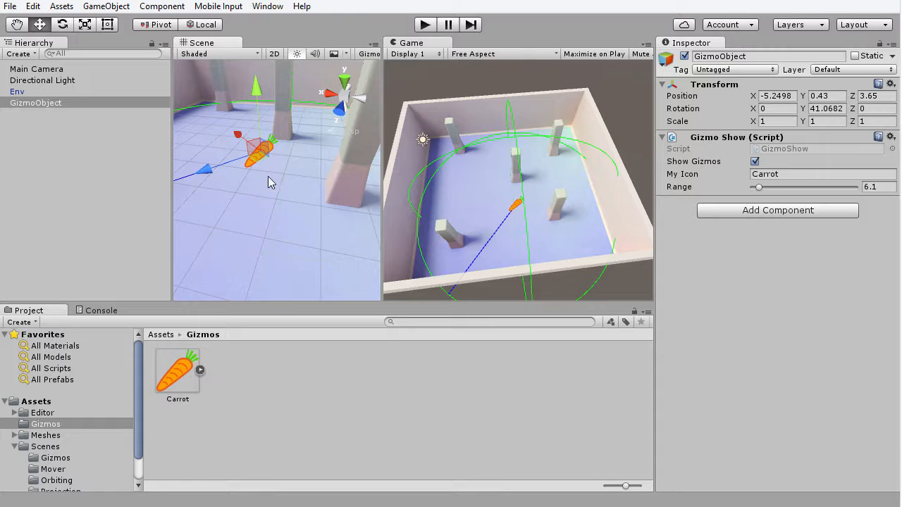
mouse_move(269, 182)
left_mouse_down("alt")
mouse_move(232, 254)
mouse_move(249, 191)
mouse_move(288, 161)
mouse_move(335, 182)
mouse_move(213, 161)
mouse_move(240, 213)
mouse_move(302, 182)
mouse_move(260, 191)
mouse_move(279, 173)
left_mouse_up("alt")
key("ctrl+z")
left_click_drag(290, 216, 374, 169, "alt")
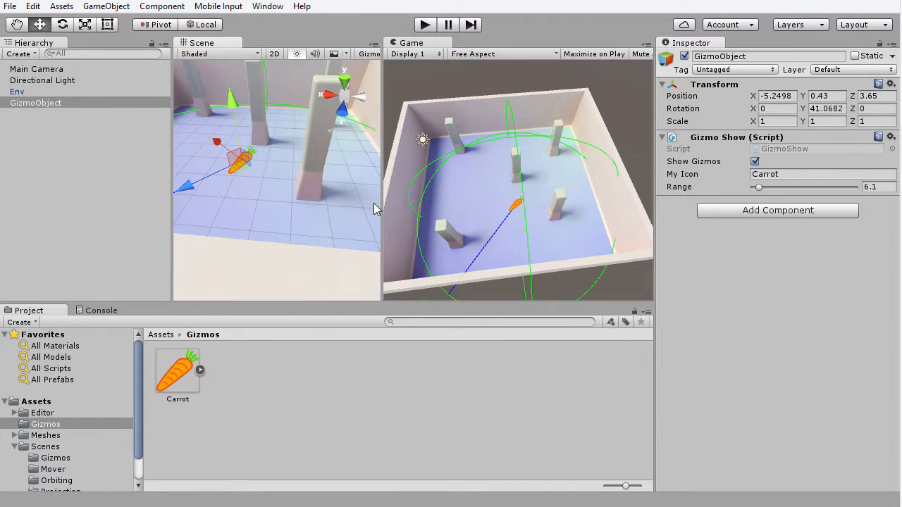